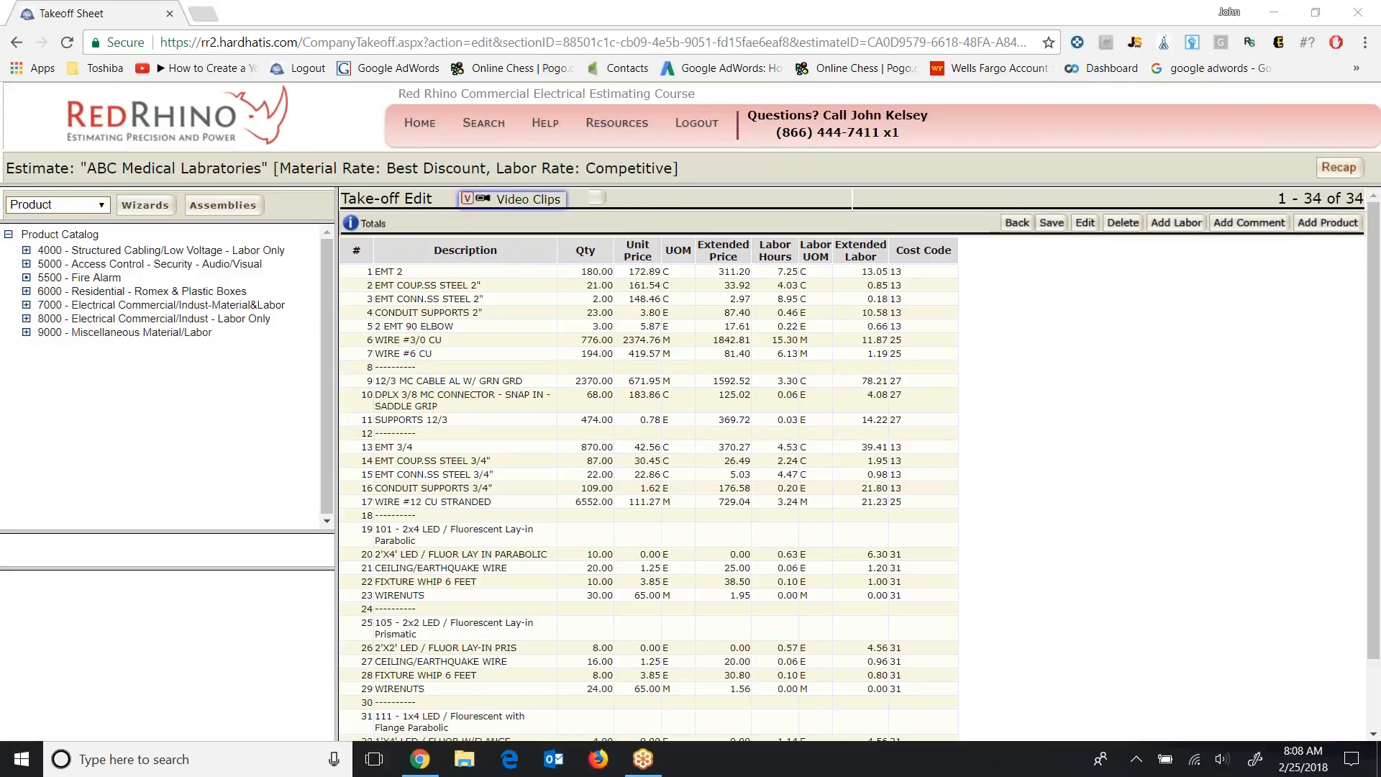
- Insert one 4"X4"X12" N1 gutter from the catalog above the 12/3 MC cable line and save the take-off
{"action": "left_click", "coordinate": [499, 382]}
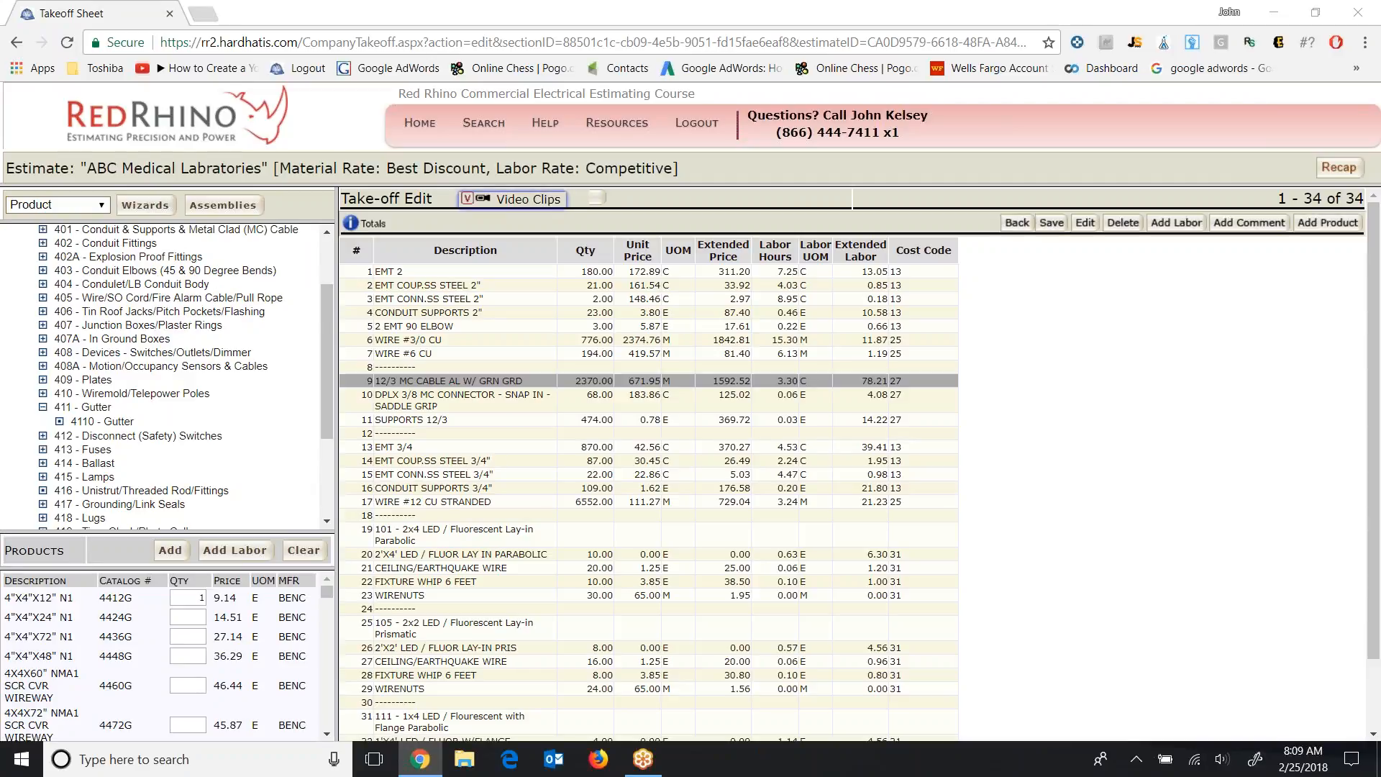
{"action": "left_click", "coordinate": [200, 601]}
{"action": "type", "text": "1"}
{"action": "left_click", "coordinate": [170, 551]}
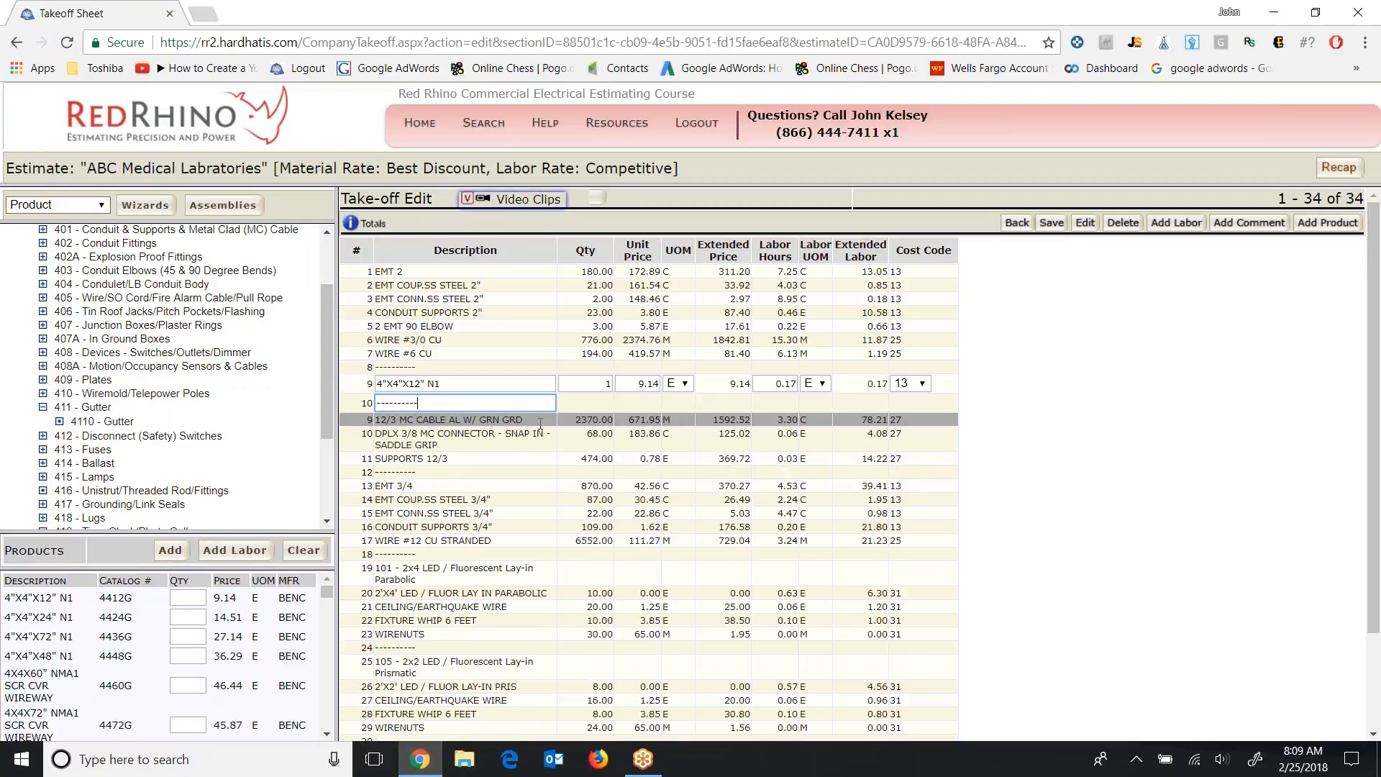
{"action": "left_click", "coordinate": [1051, 224]}
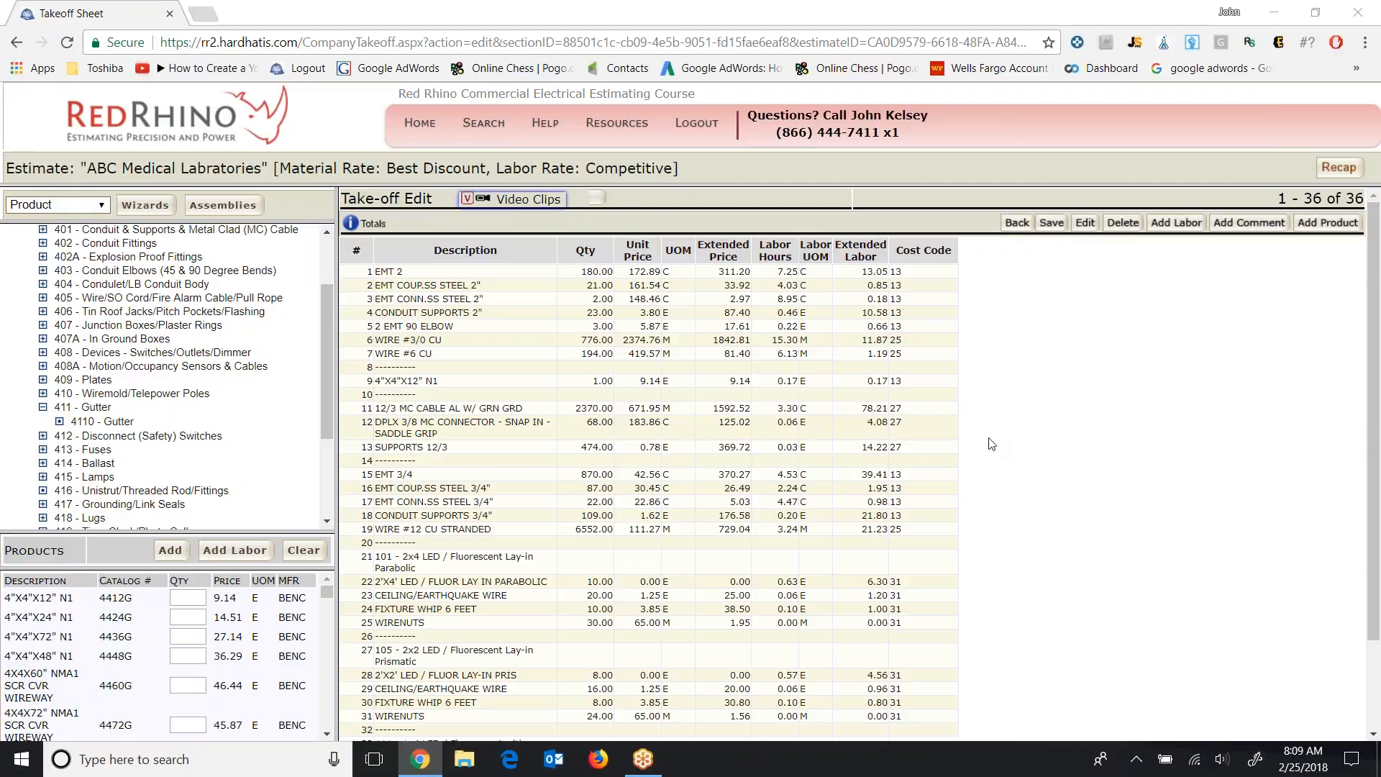
{"action": "scroll", "coordinate": [1040, 419], "scroll_direction": "down", "scroll_amount": 2}
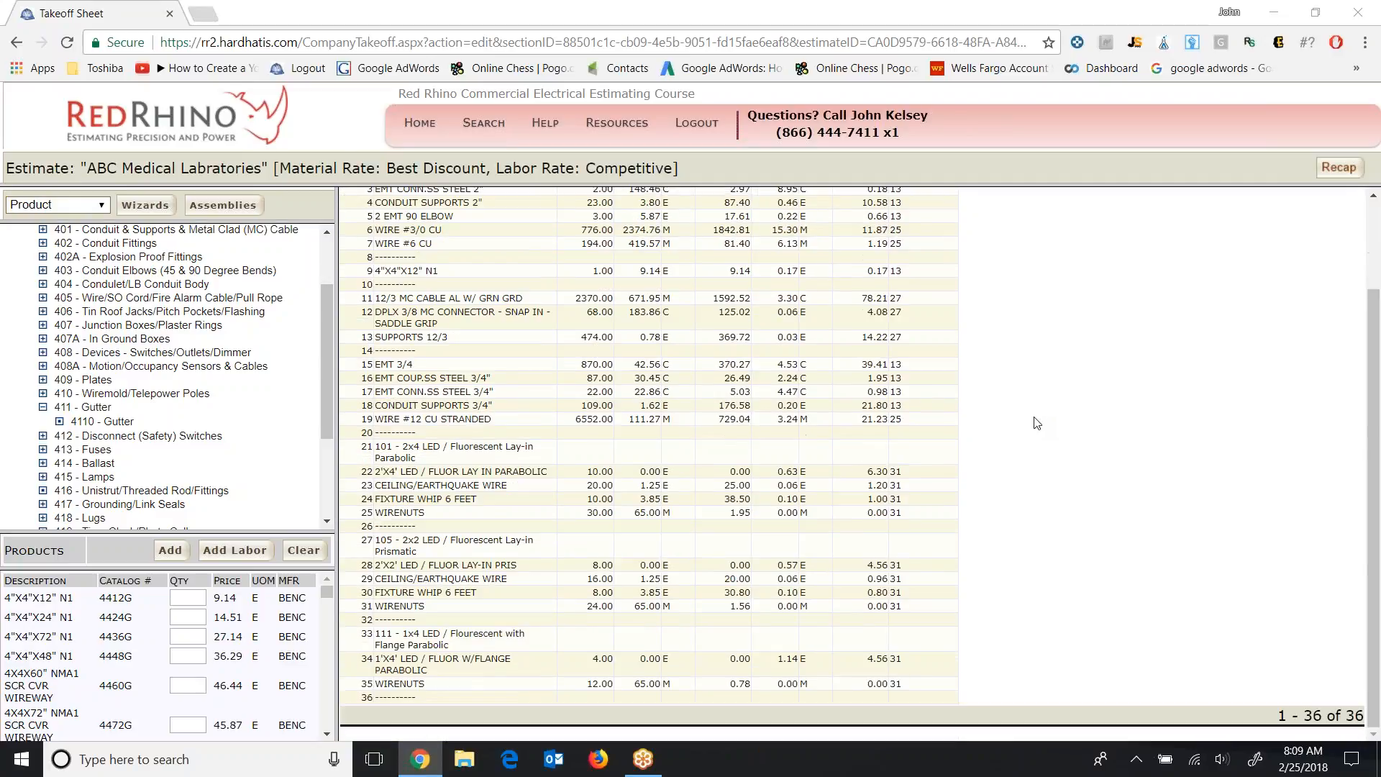
{"action": "scroll", "coordinate": [1037, 423], "scroll_direction": "up", "scroll_amount": 2}
{"action": "scroll", "coordinate": [1037, 423], "scroll_direction": "down", "scroll_amount": 3}
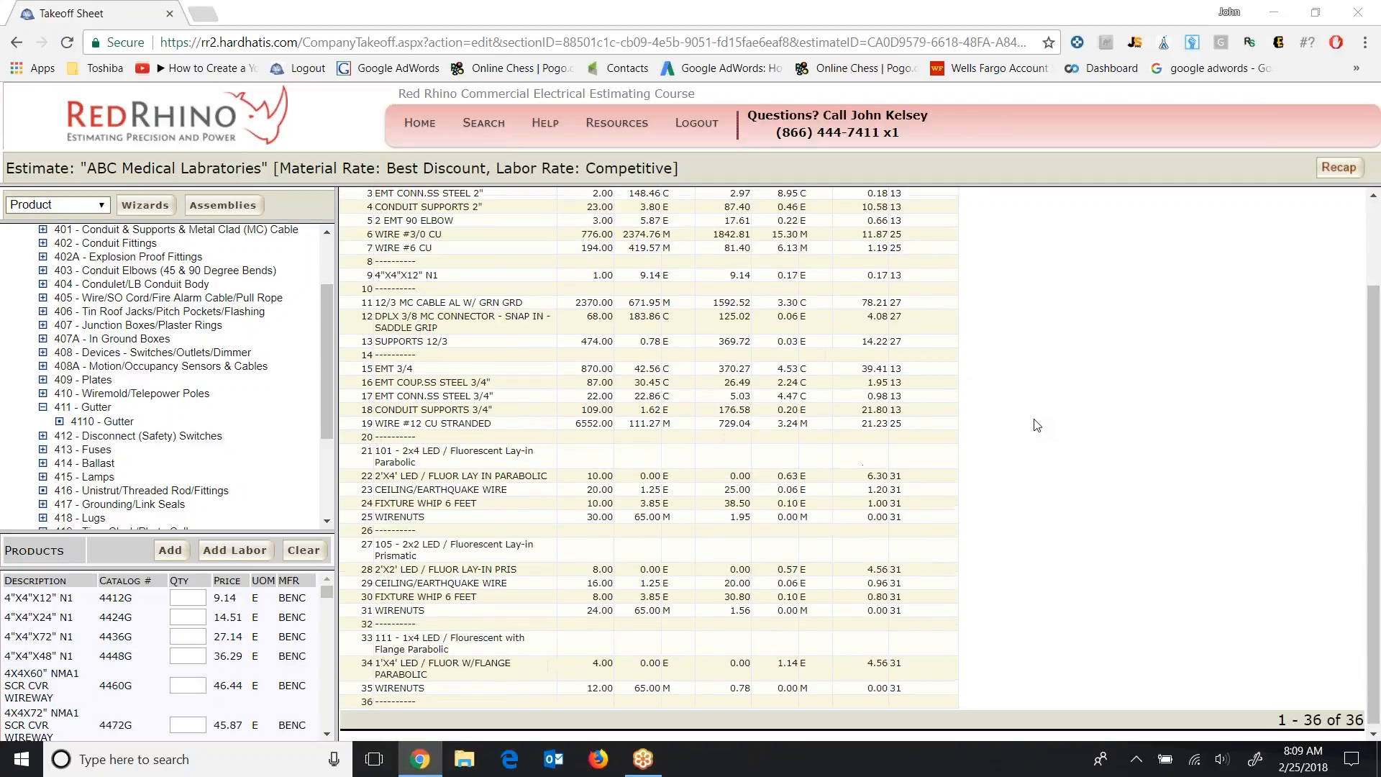
{"action": "scroll", "coordinate": [1037, 424], "scroll_direction": "up", "scroll_amount": 2}
{"action": "scroll", "coordinate": [1035, 431], "scroll_direction": "down", "scroll_amount": 3}
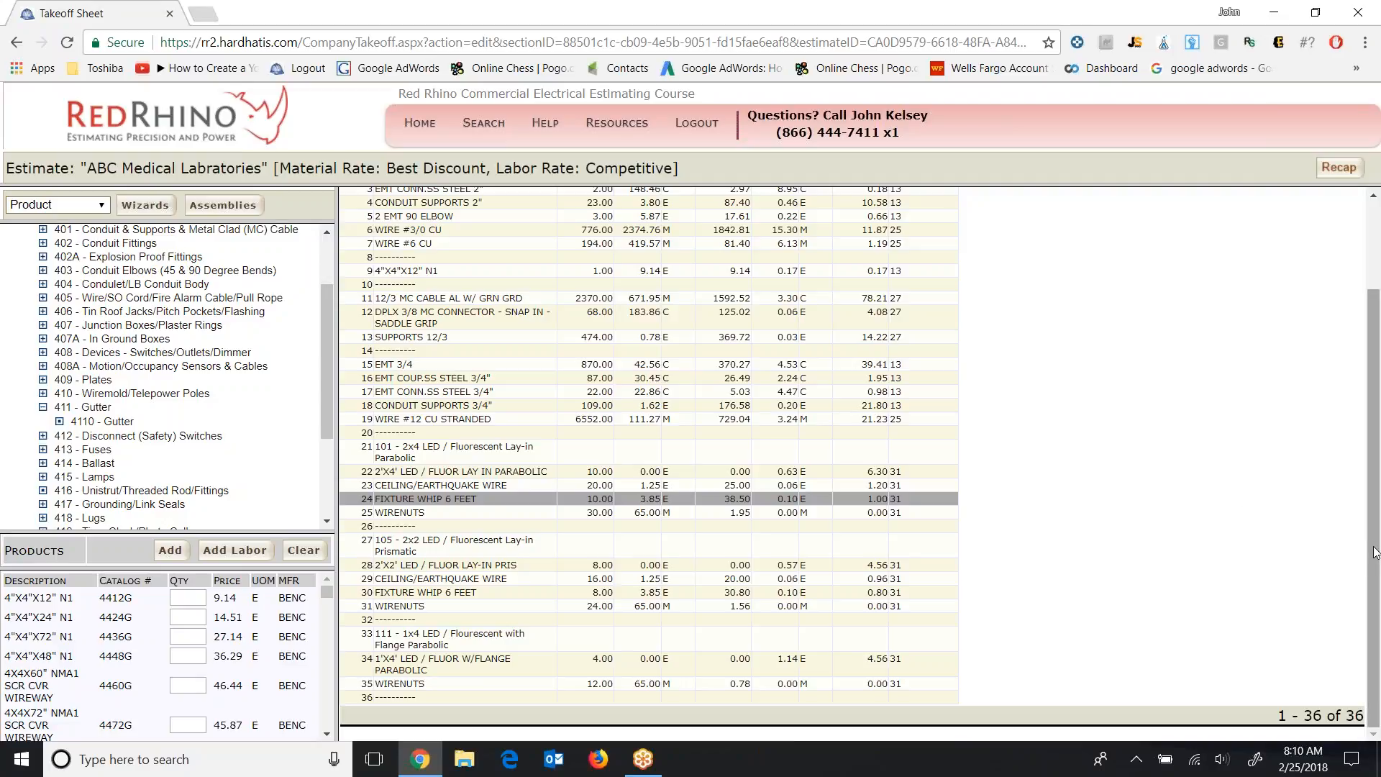
{"action": "left_click_drag", "start_coordinate": [1375, 552], "coordinate": [1375, 464]}
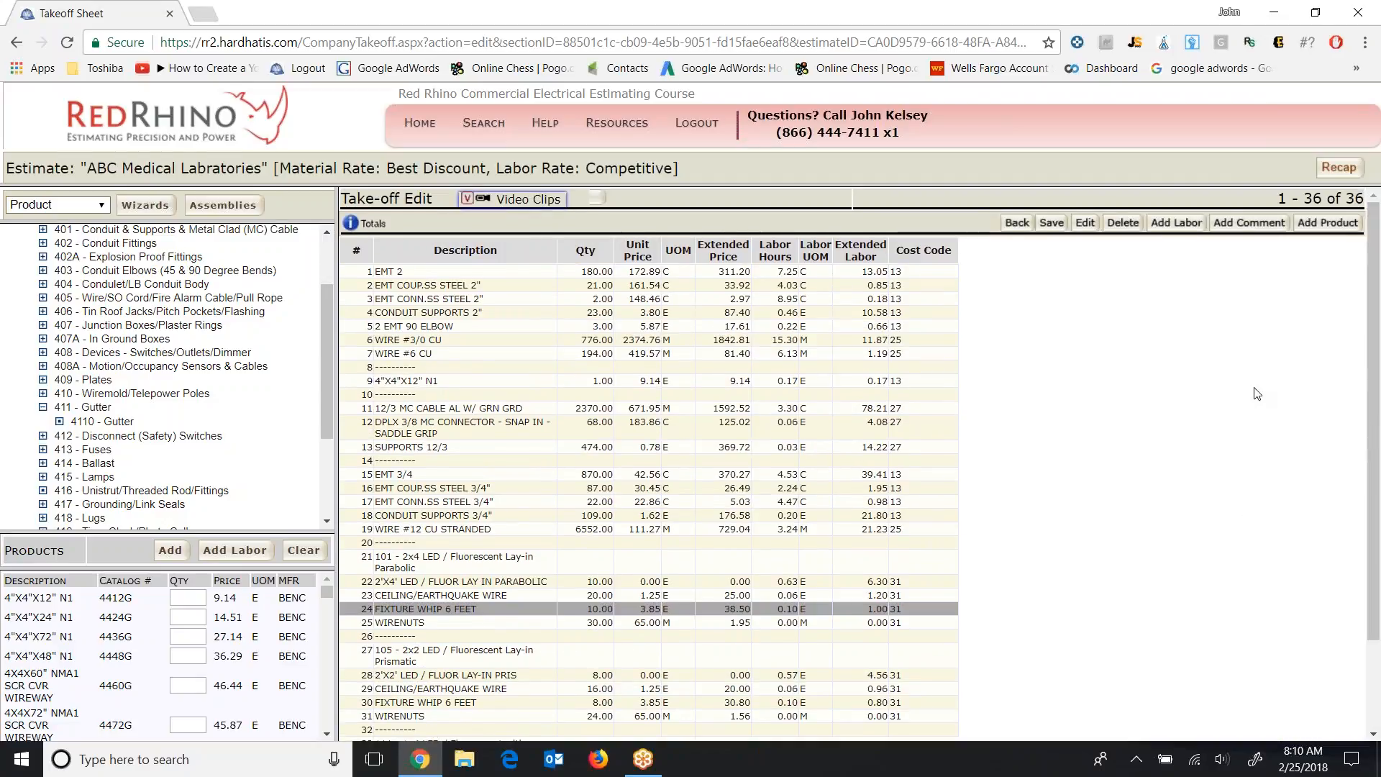
{"action": "left_click", "coordinate": [1052, 223]}
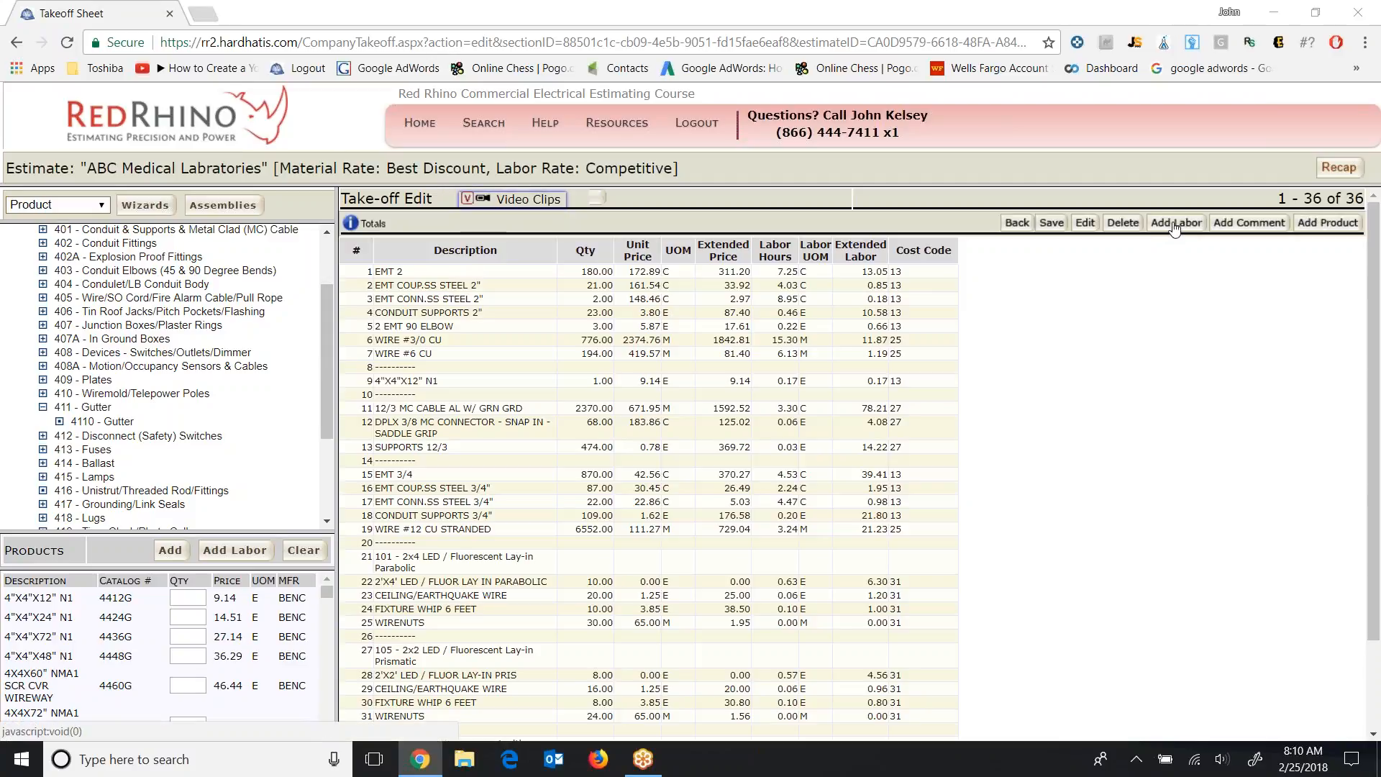
- Insert a labor line "Trench 50 feet 24" deep" above EMT 2 with quantity 1 and 5 labor hours, and save it
{"action": "left_click", "coordinate": [456, 272]}
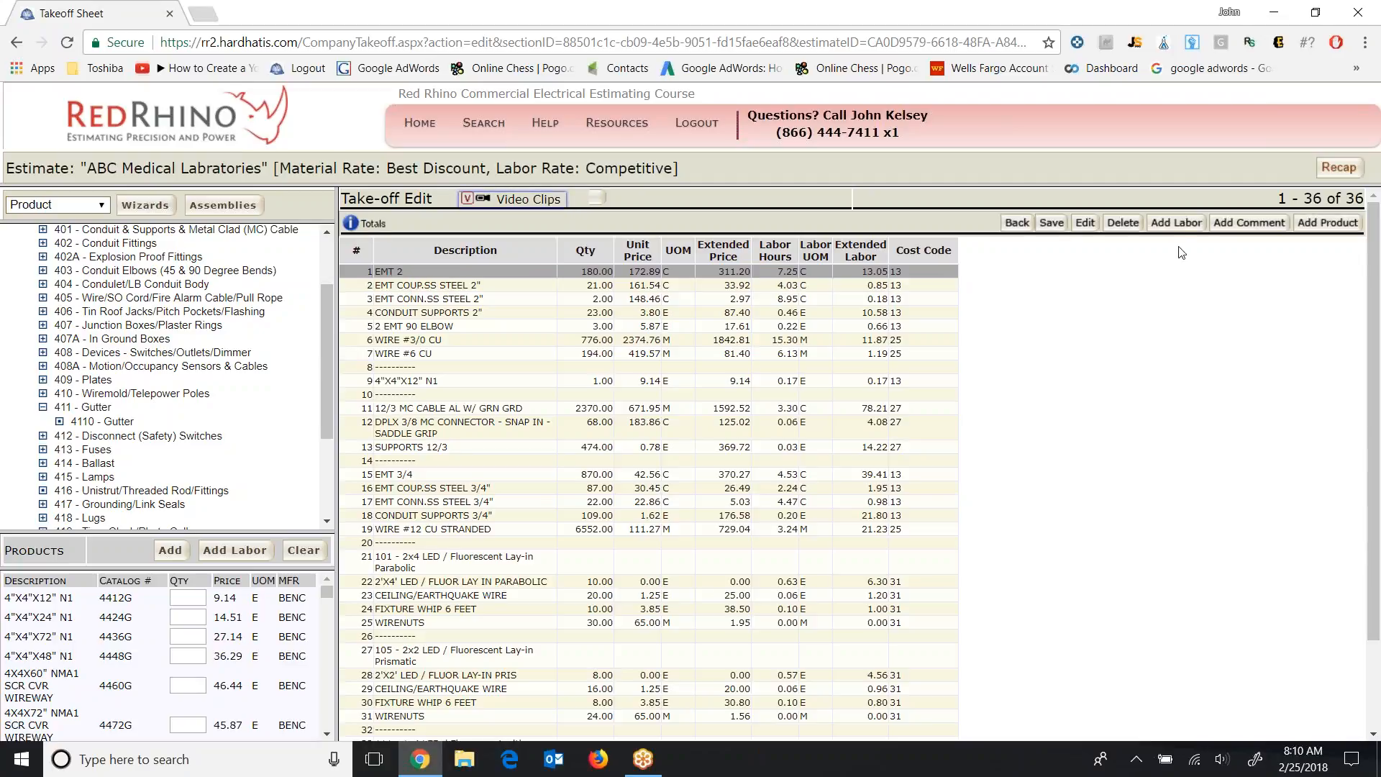
{"action": "left_click", "coordinate": [1179, 223]}
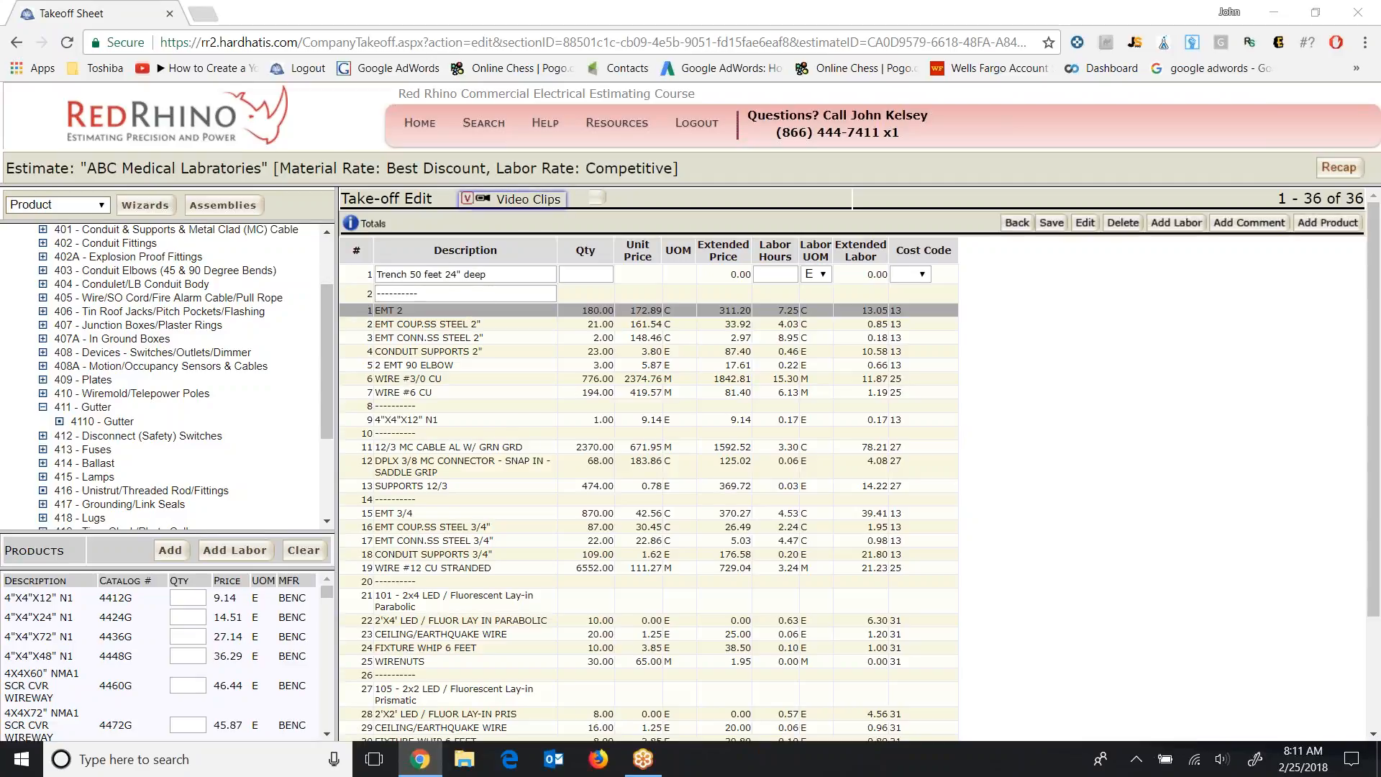
{"action": "left_click", "coordinate": [423, 274]}
{"action": "left_click", "coordinate": [577, 277]}
{"action": "type", "text": "1"}
{"action": "left_click", "coordinate": [775, 274]}
{"action": "type", "text": "5"}
{"action": "left_click", "coordinate": [1054, 224]}
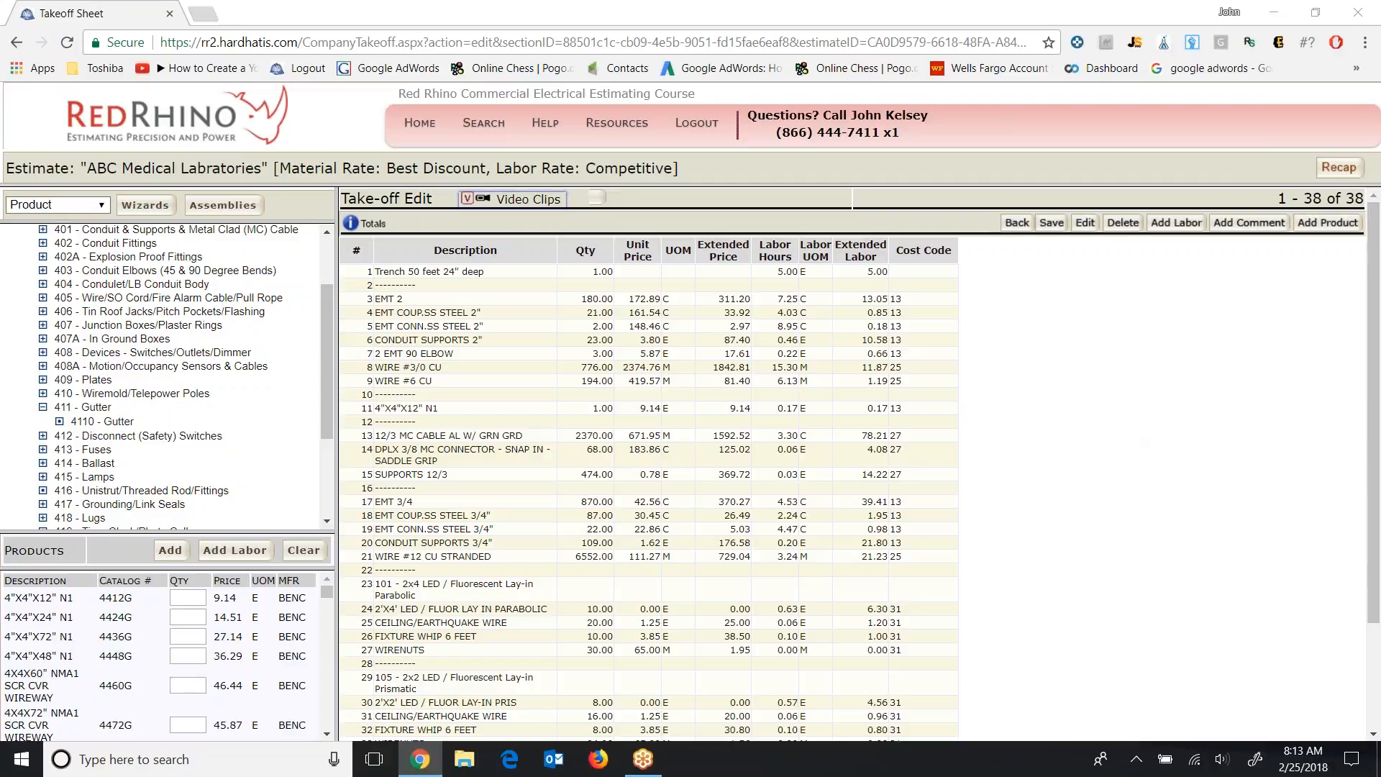
- Insert the comment "OWNER PROVIDES LIGHT FIXTURES" above the trench labor line and save the take-off
{"action": "left_click", "coordinate": [466, 272]}
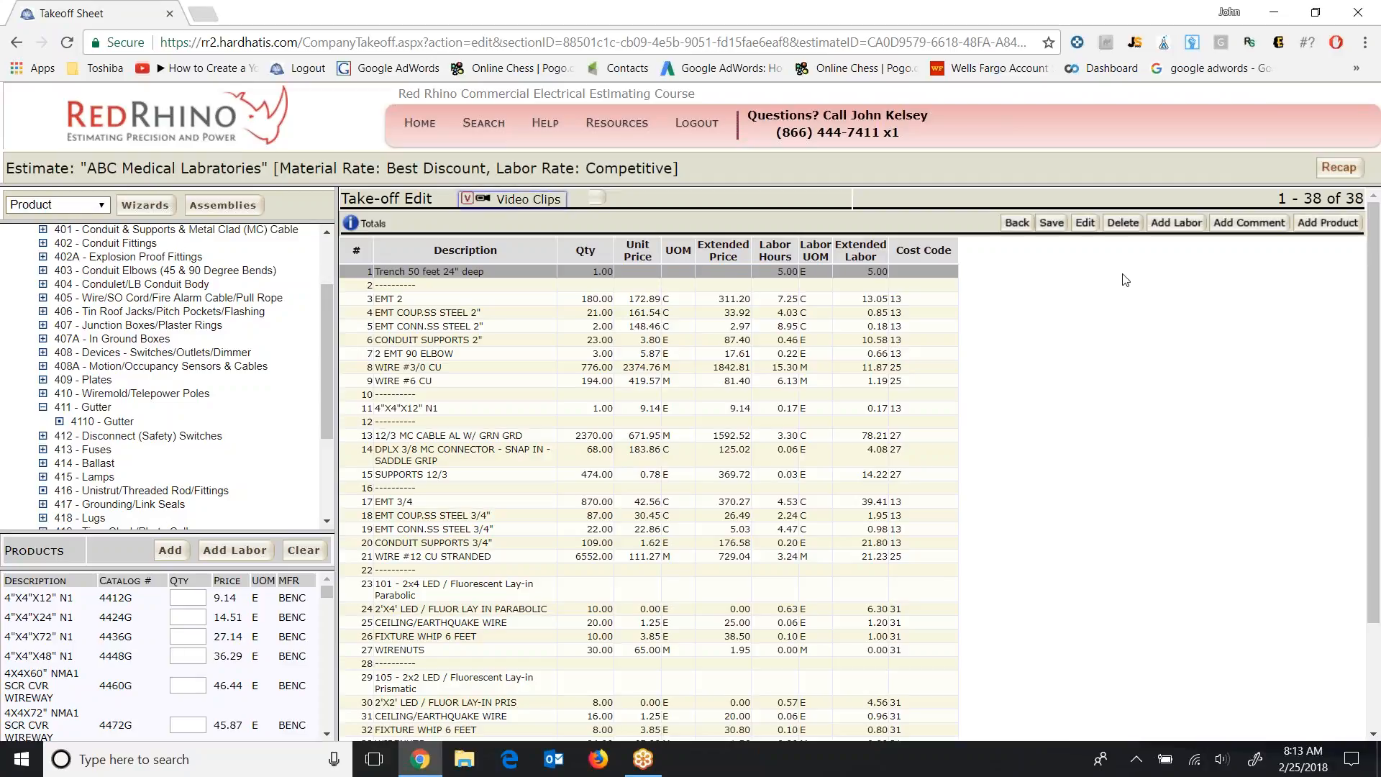
{"action": "left_click", "coordinate": [1231, 225]}
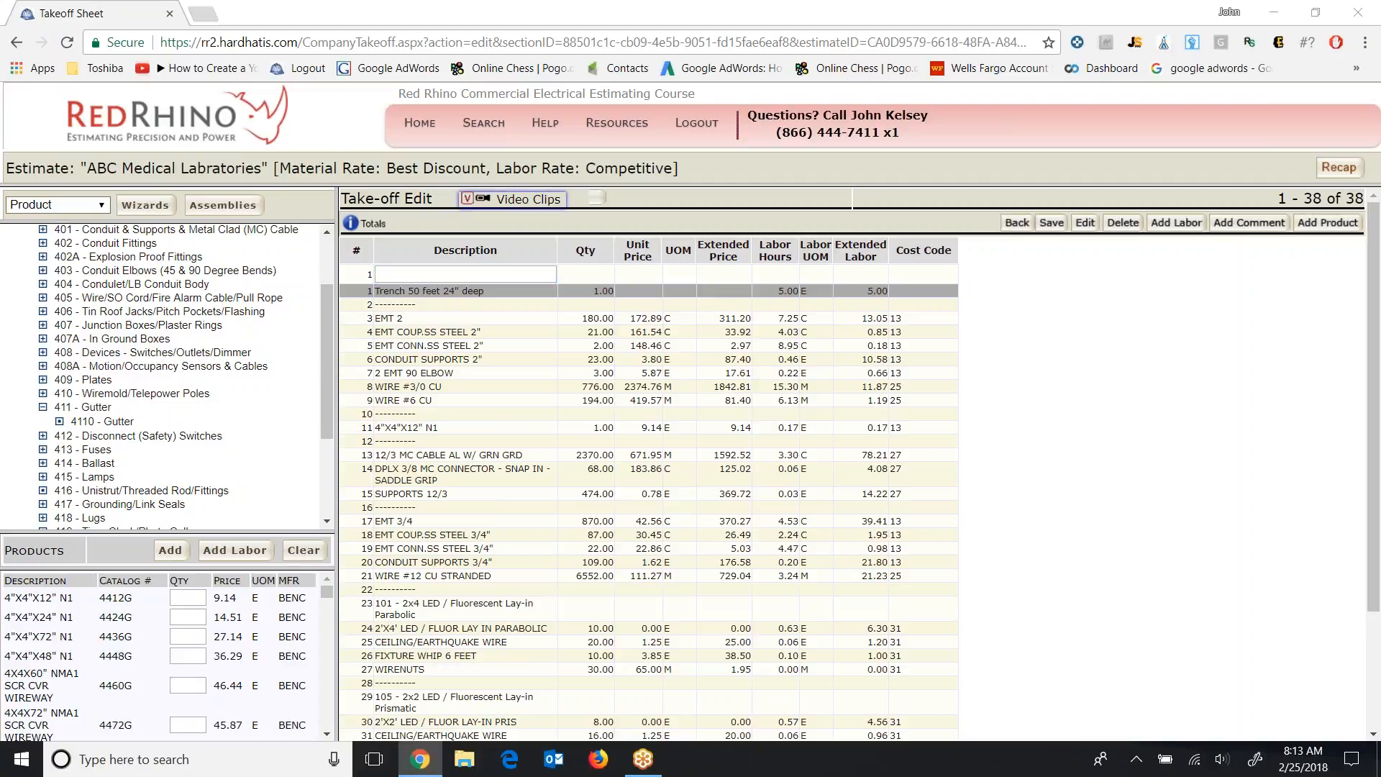
{"action": "left_click", "coordinate": [439, 274]}
{"action": "type", "text": "OWNER PROVIDES LIGHT FIXTURES"}
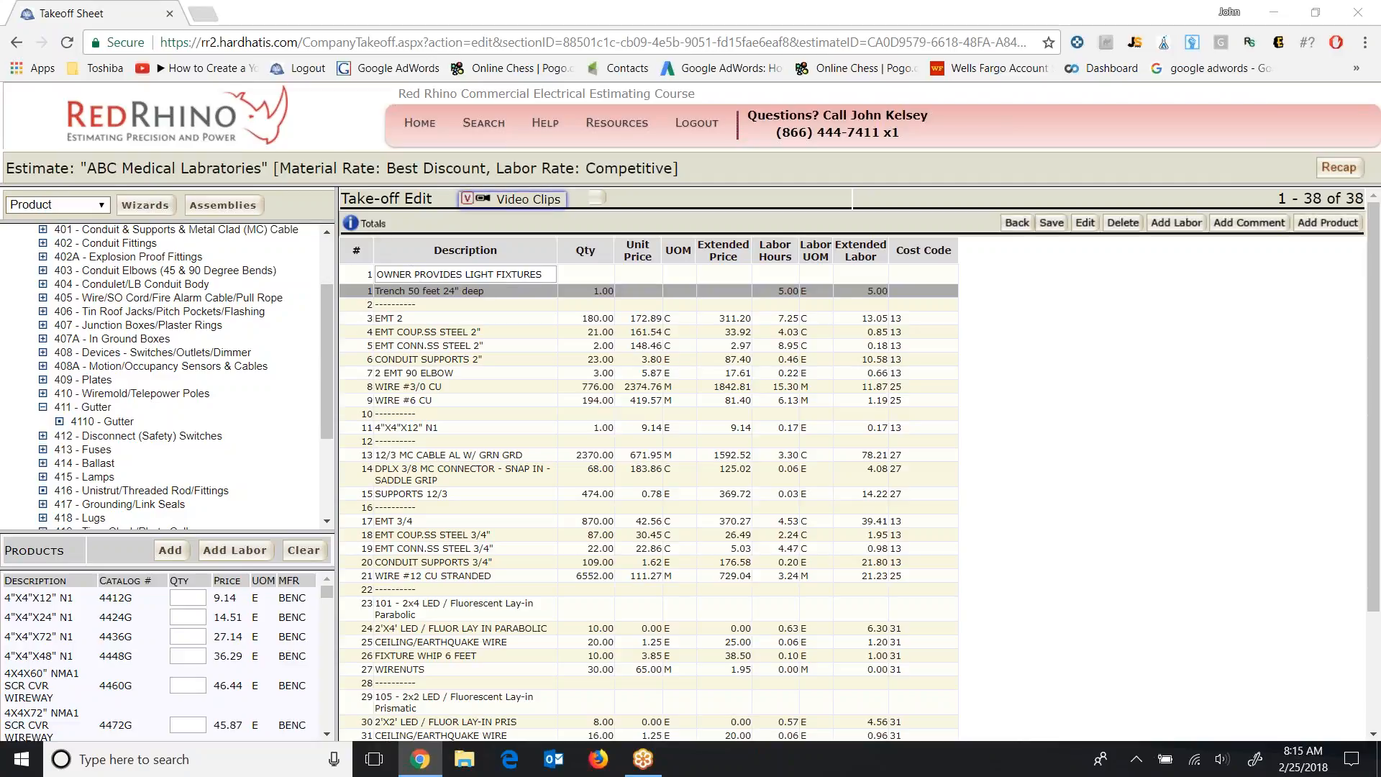
{"action": "left_click", "coordinate": [1051, 223]}
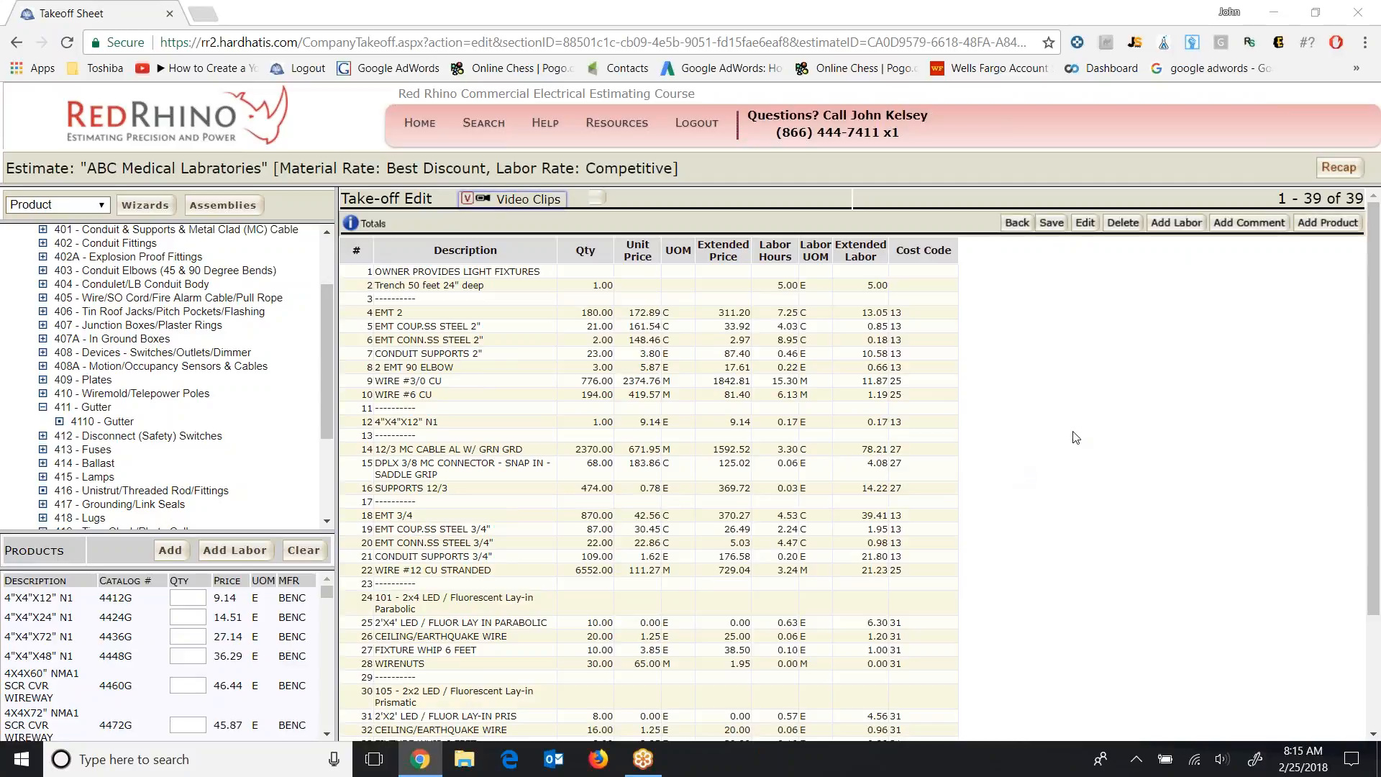
{"action": "scroll", "coordinate": [1057, 460], "scroll_direction": "down", "scroll_amount": 2}
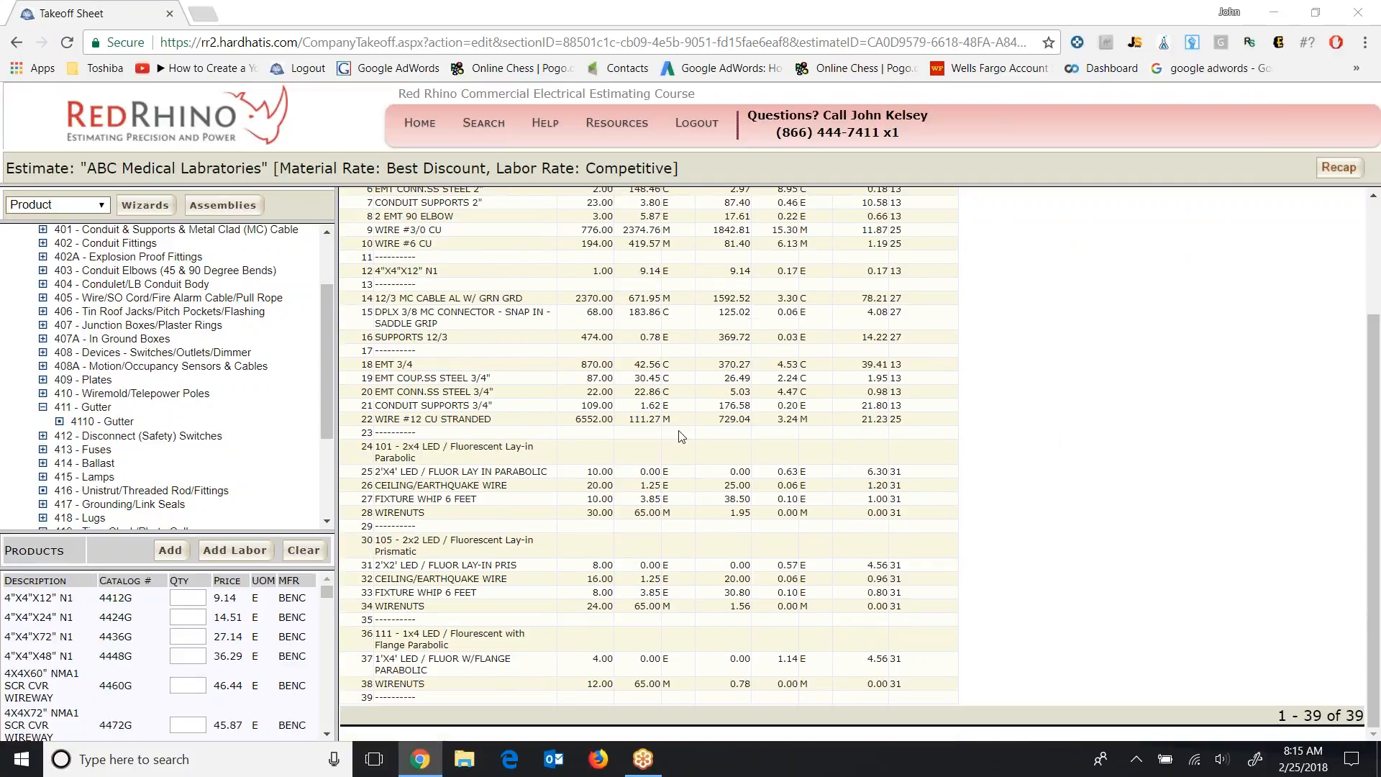
{"action": "left_click", "coordinate": [418, 453]}
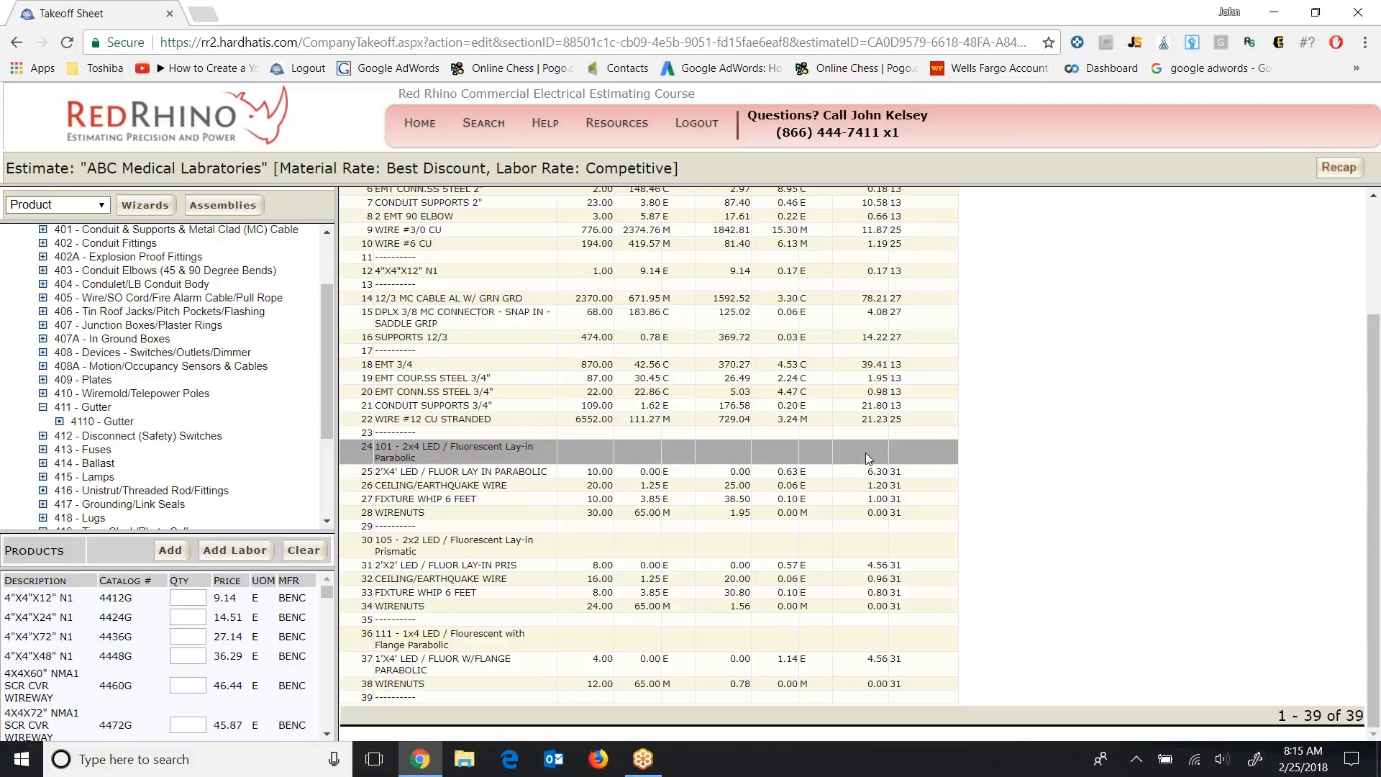
{"action": "scroll", "coordinate": [1121, 438], "scroll_direction": "up", "scroll_amount": 3}
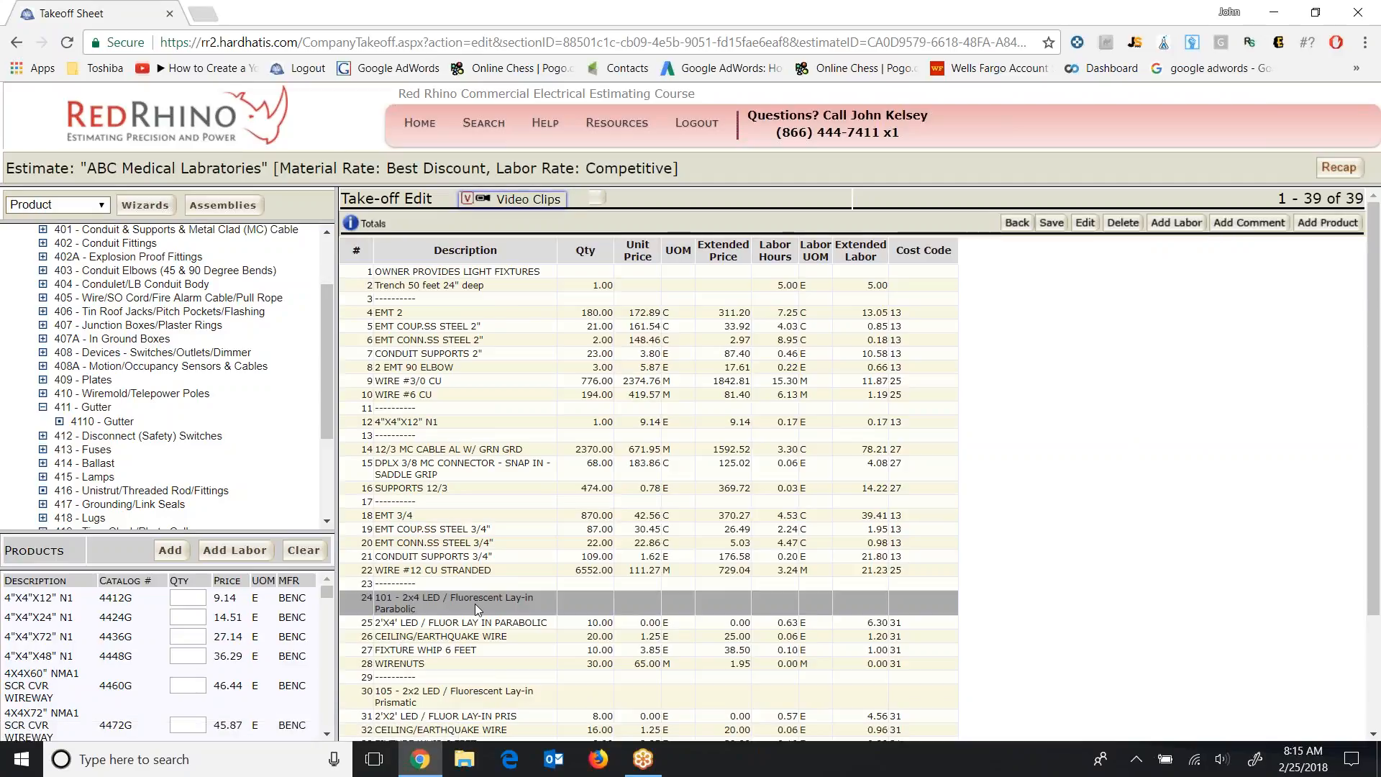
{"action": "left_click", "coordinate": [1051, 223]}
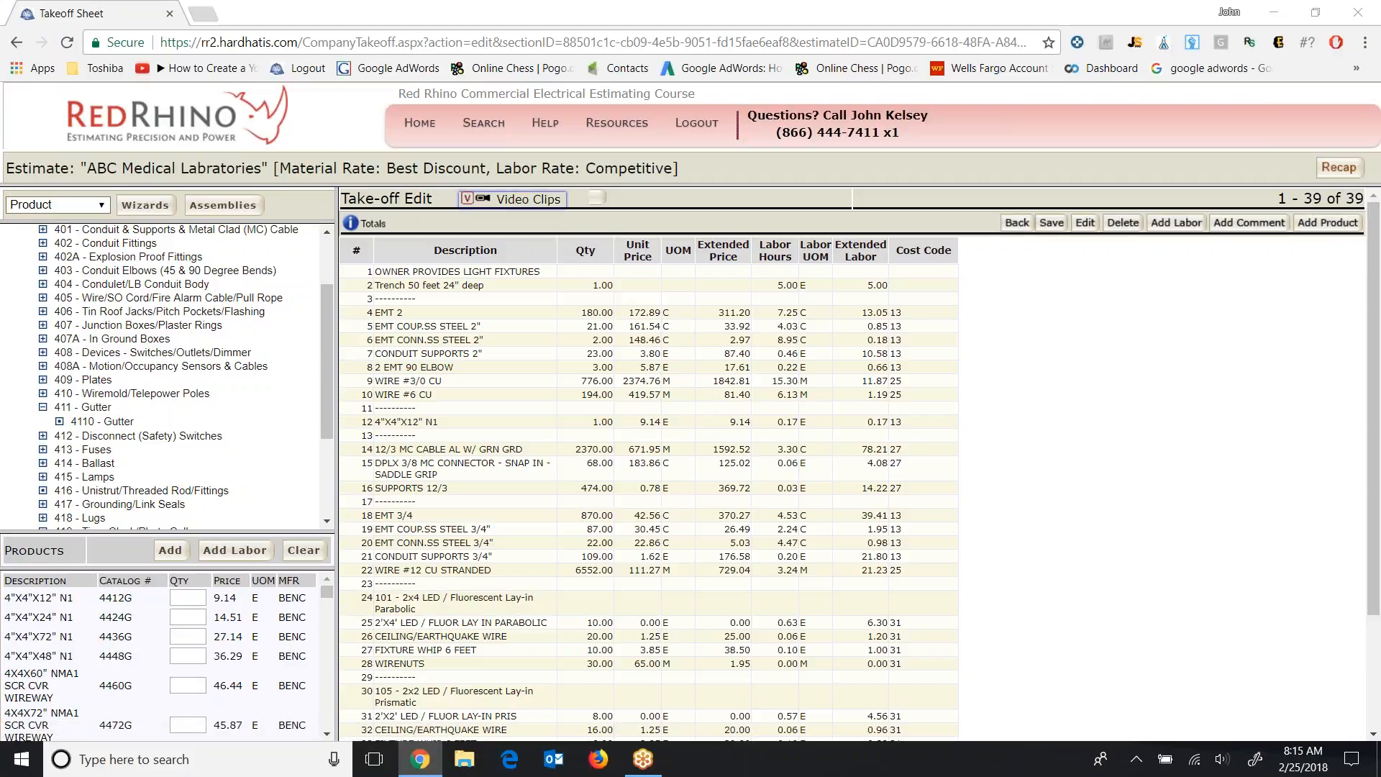
- Insert a custom product "CHANDALIER" above the owner comment with quantity 1, unit price 450 and 8 labor hours, and save it
{"action": "left_click", "coordinate": [421, 272]}
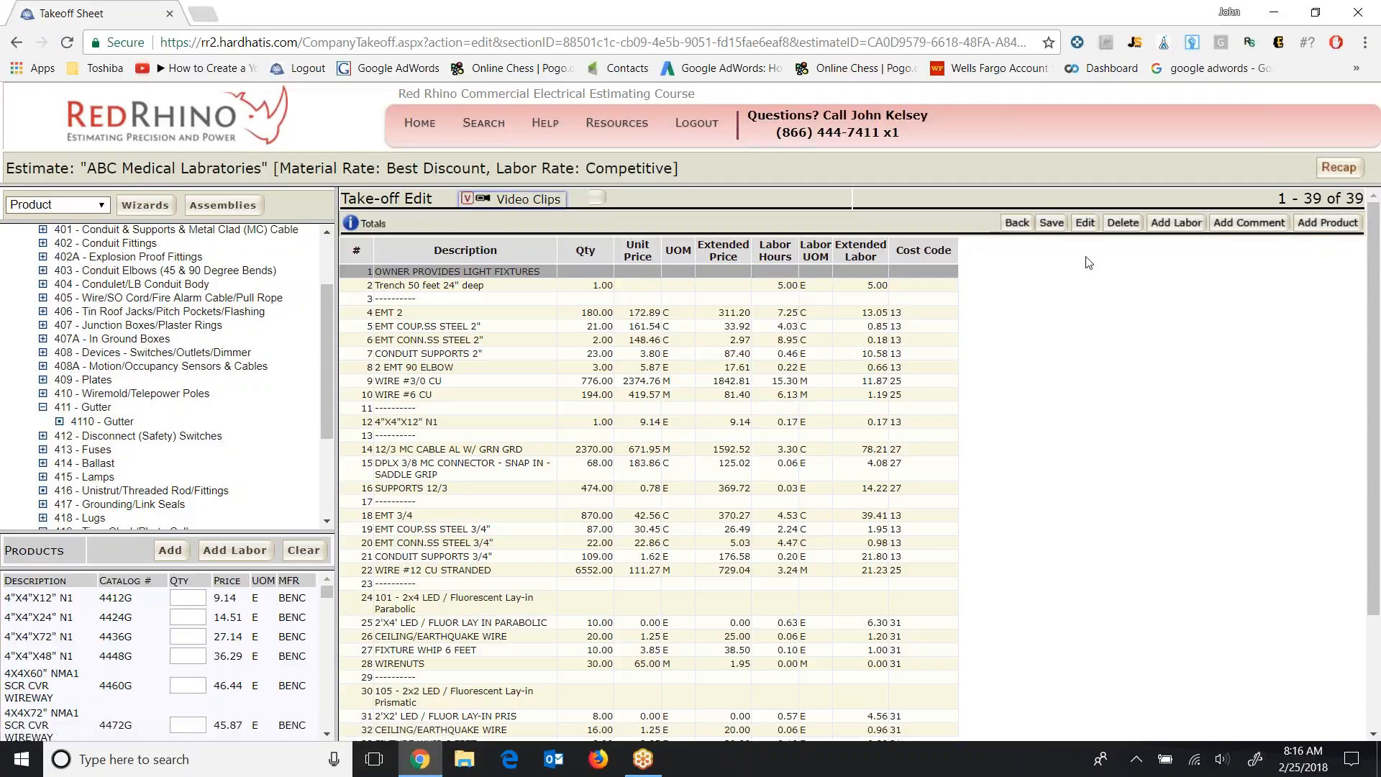
{"action": "left_click", "coordinate": [1321, 227]}
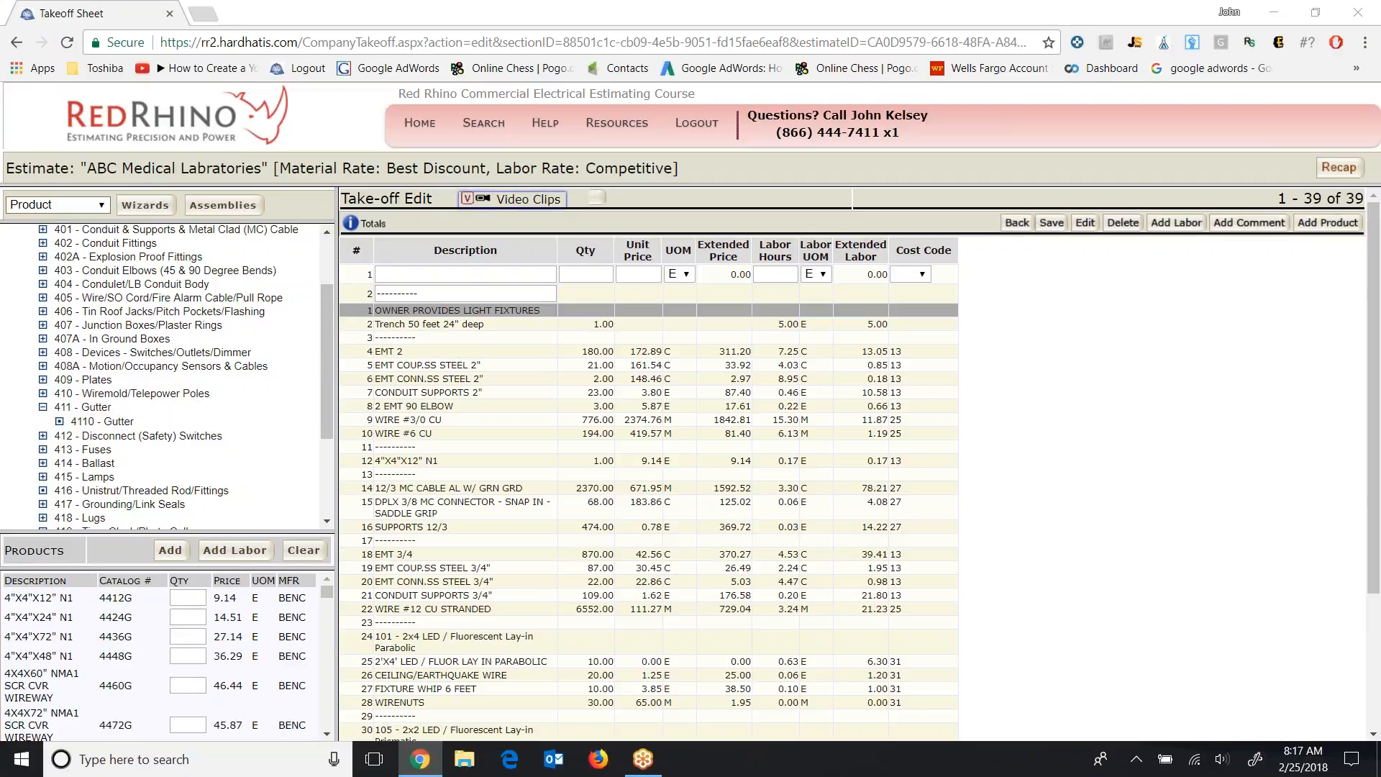
{"action": "type", "text": "CHANDALIER"}
{"action": "left_click", "coordinate": [594, 275]}
{"action": "type", "text": "1"}
{"action": "left_click", "coordinate": [644, 273]}
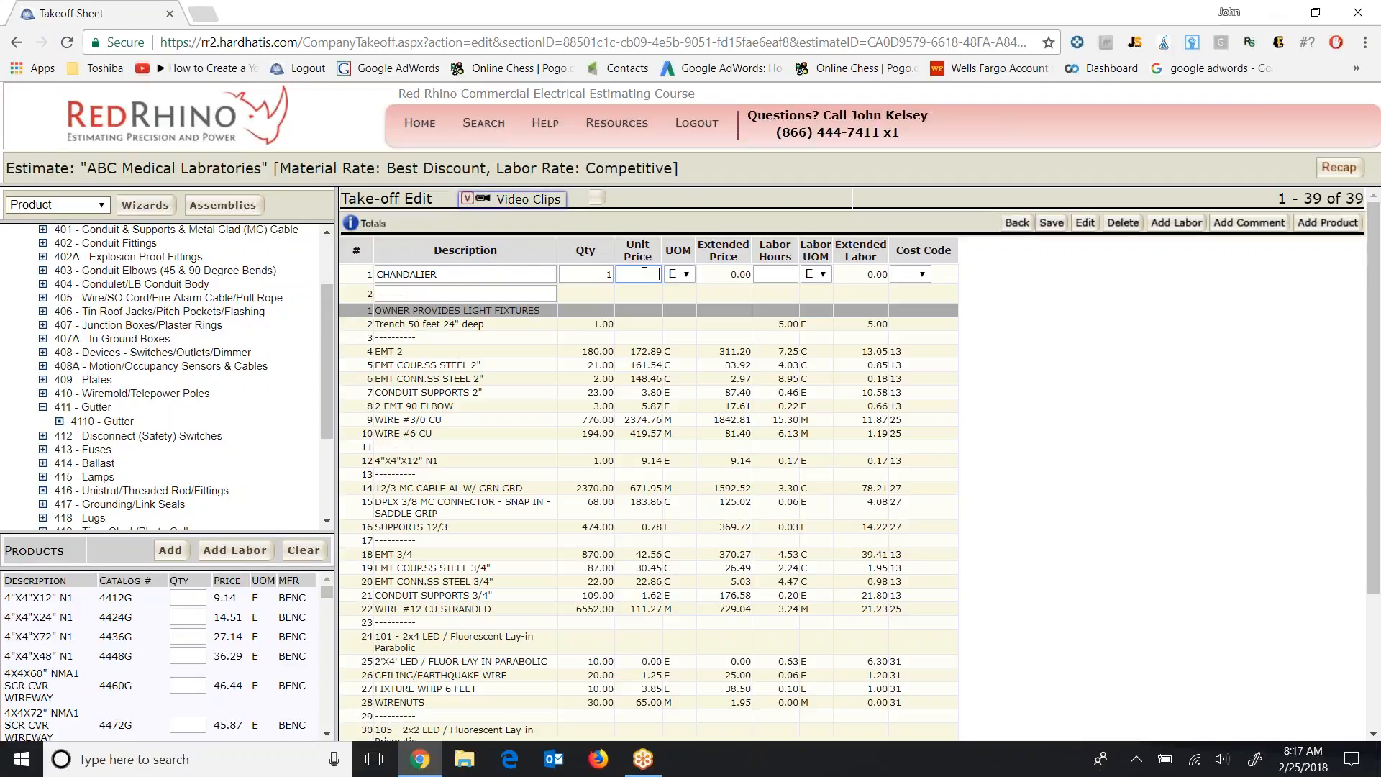
{"action": "type", "text": "350"}
{"action": "key", "text": "Tab"}
{"action": "type", "text": "1"}
{"action": "key", "text": "BackSpace"}
{"action": "type", "text": "8"}
{"action": "left_click", "coordinate": [1057, 225]}
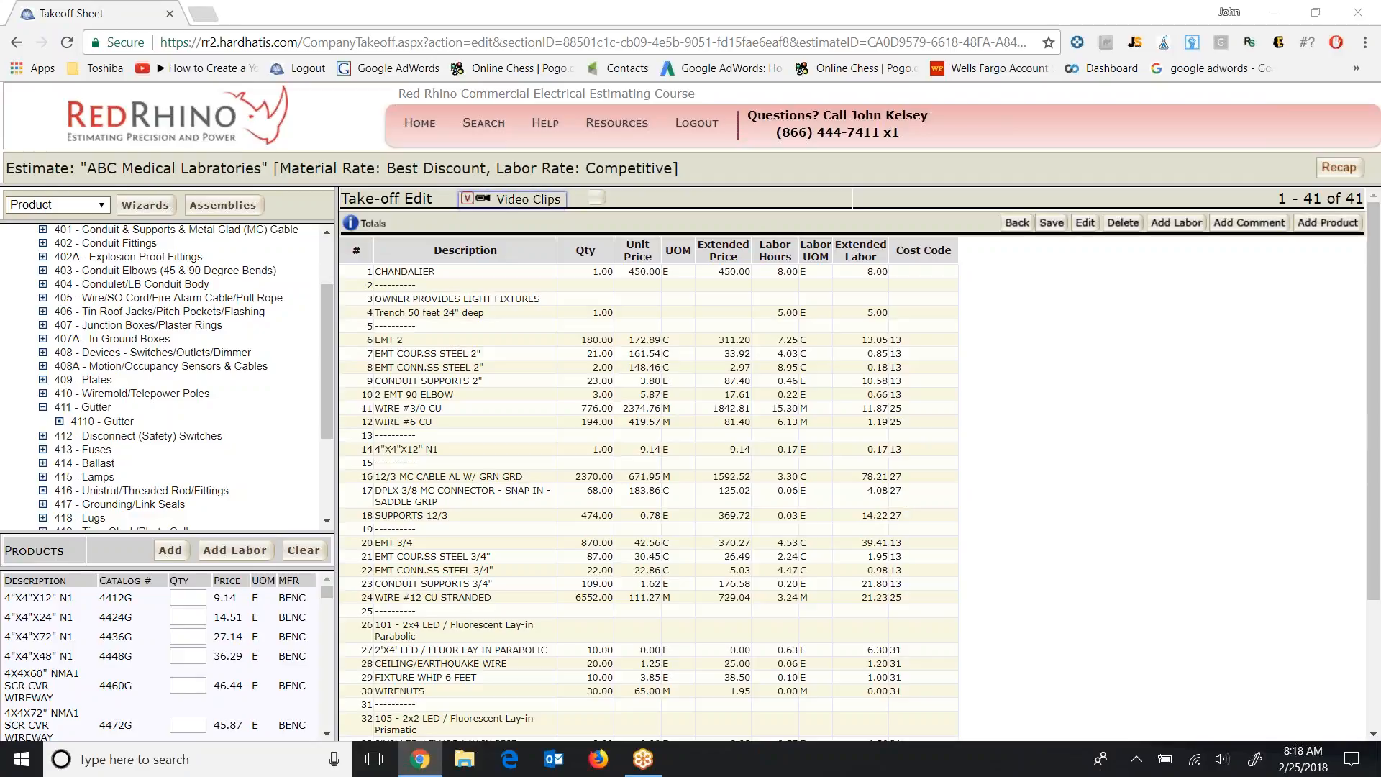
- Insert one 4"X4"X24" N1 and one 4"X4"X72" N1 gutter above the EMT CONN.SS STEEL 3/4" line and save the take-off
{"action": "left_click", "coordinate": [478, 572]}
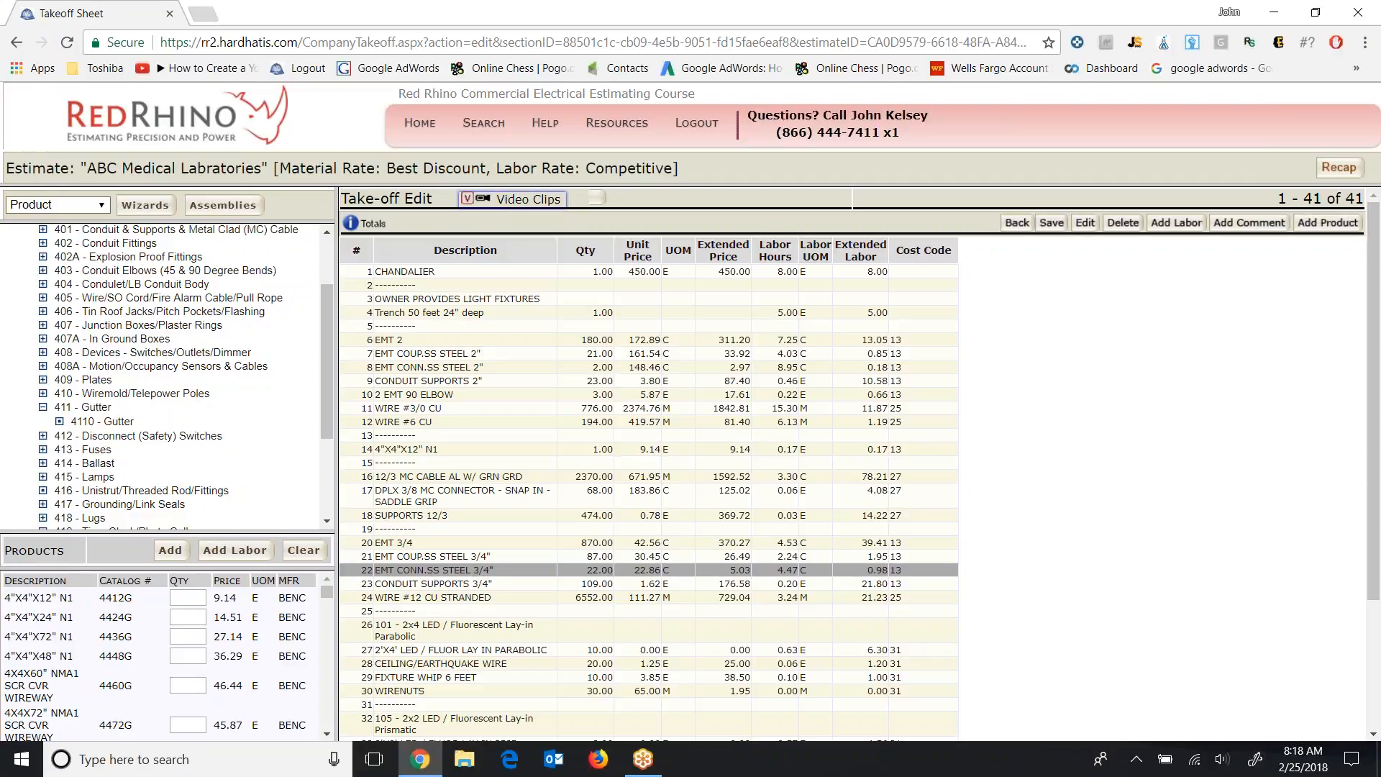
{"action": "left_click", "coordinate": [189, 619]}
{"action": "type", "text": "1"}
{"action": "key", "text": "Tab"}
{"action": "type", "text": "1"}
{"action": "left_click", "coordinate": [170, 549]}
{"action": "left_click", "coordinate": [1051, 223]}
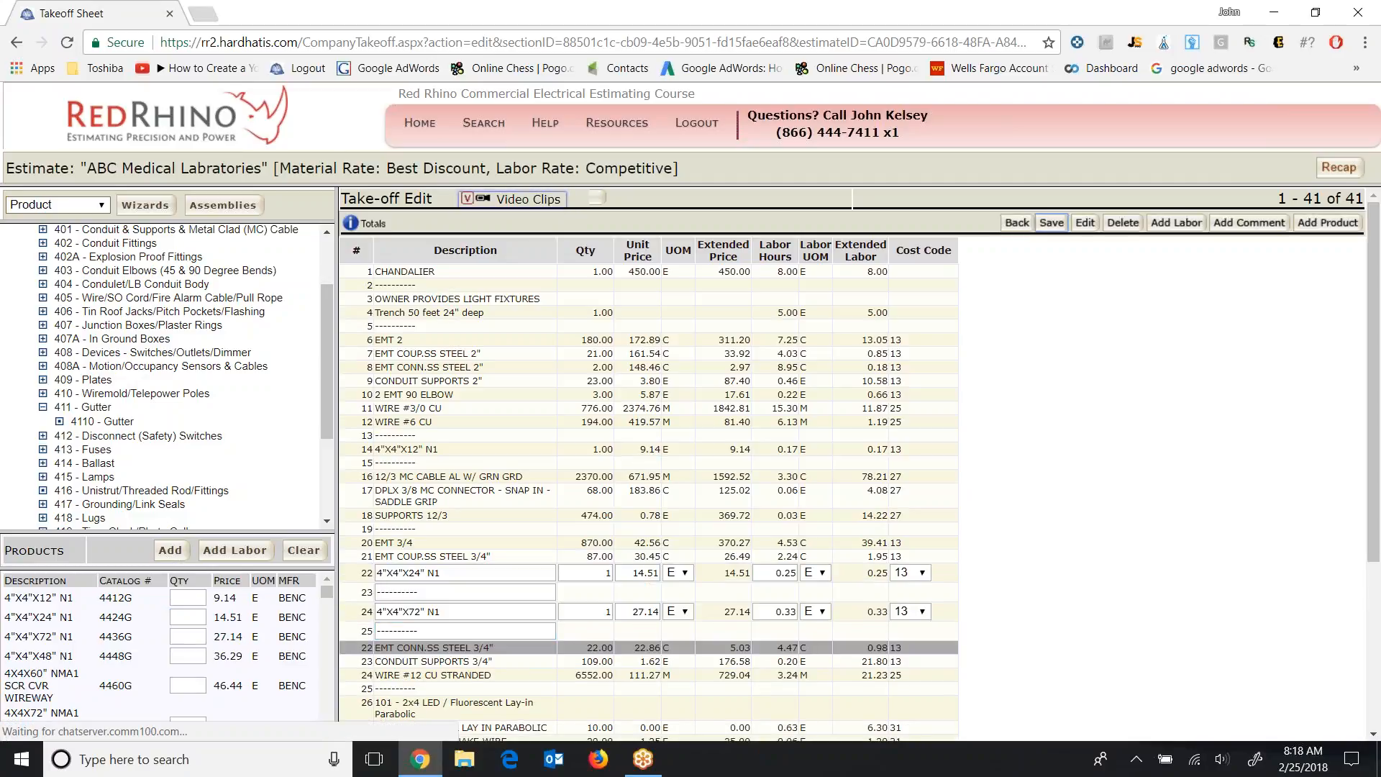
{"action": "scroll", "coordinate": [758, 562], "scroll_direction": "down", "scroll_amount": 4}
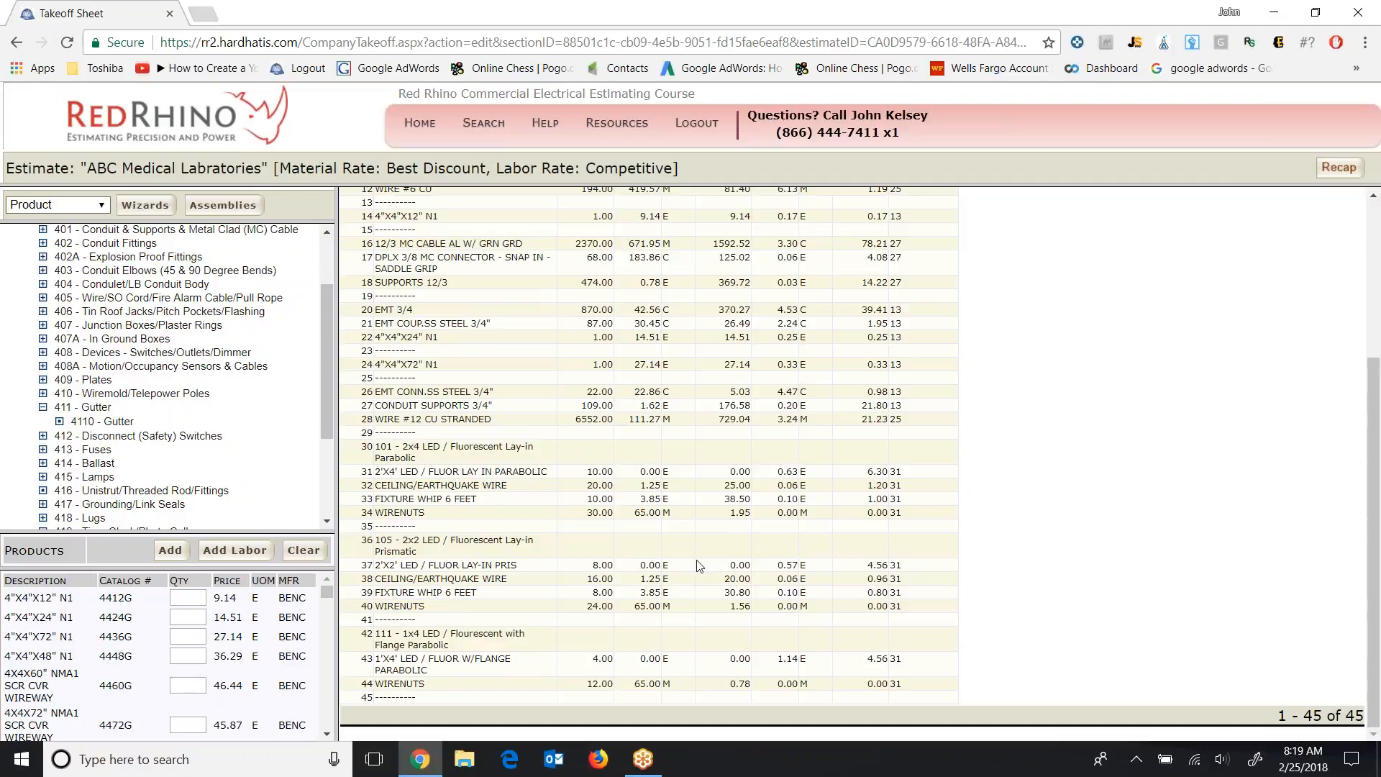
{"action": "scroll", "coordinate": [695, 580], "scroll_direction": "up", "scroll_amount": 4}
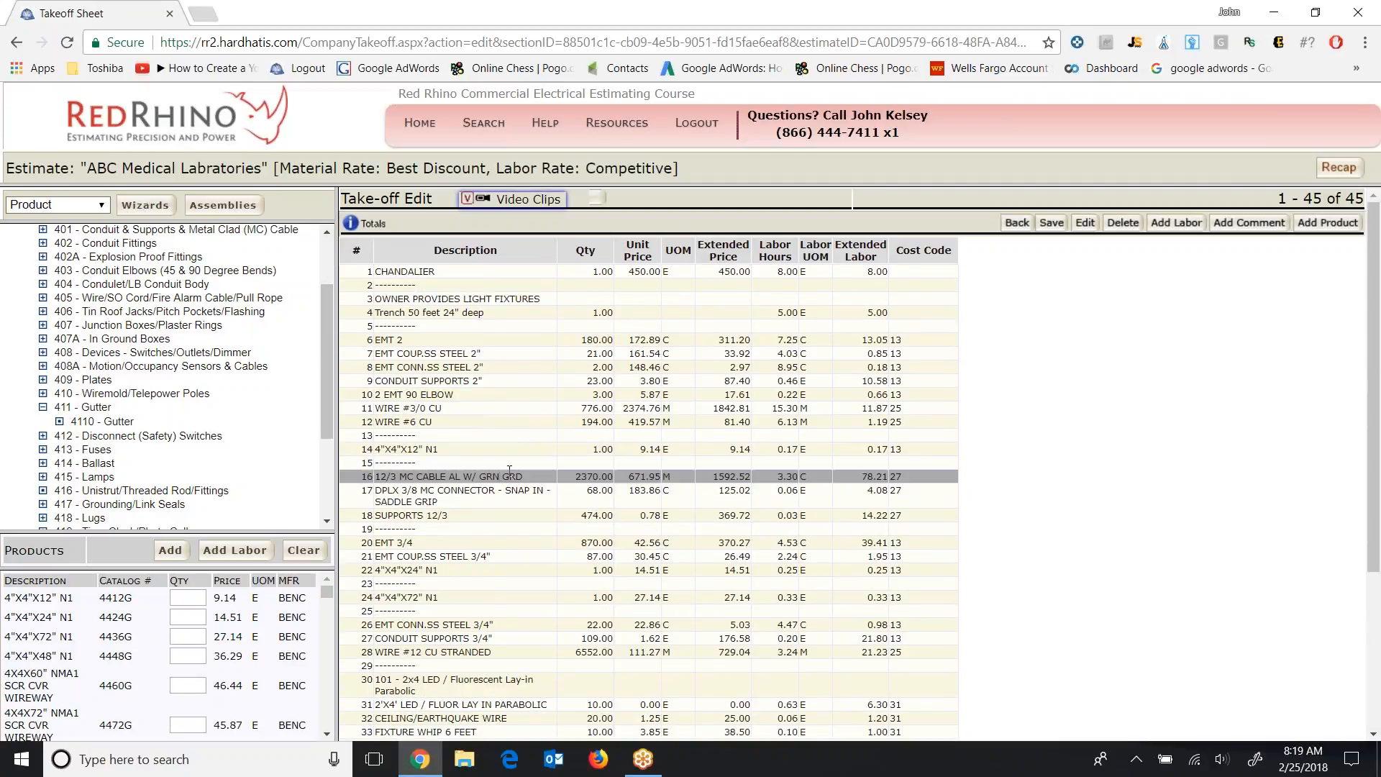
{"action": "left_click", "coordinate": [1051, 224]}
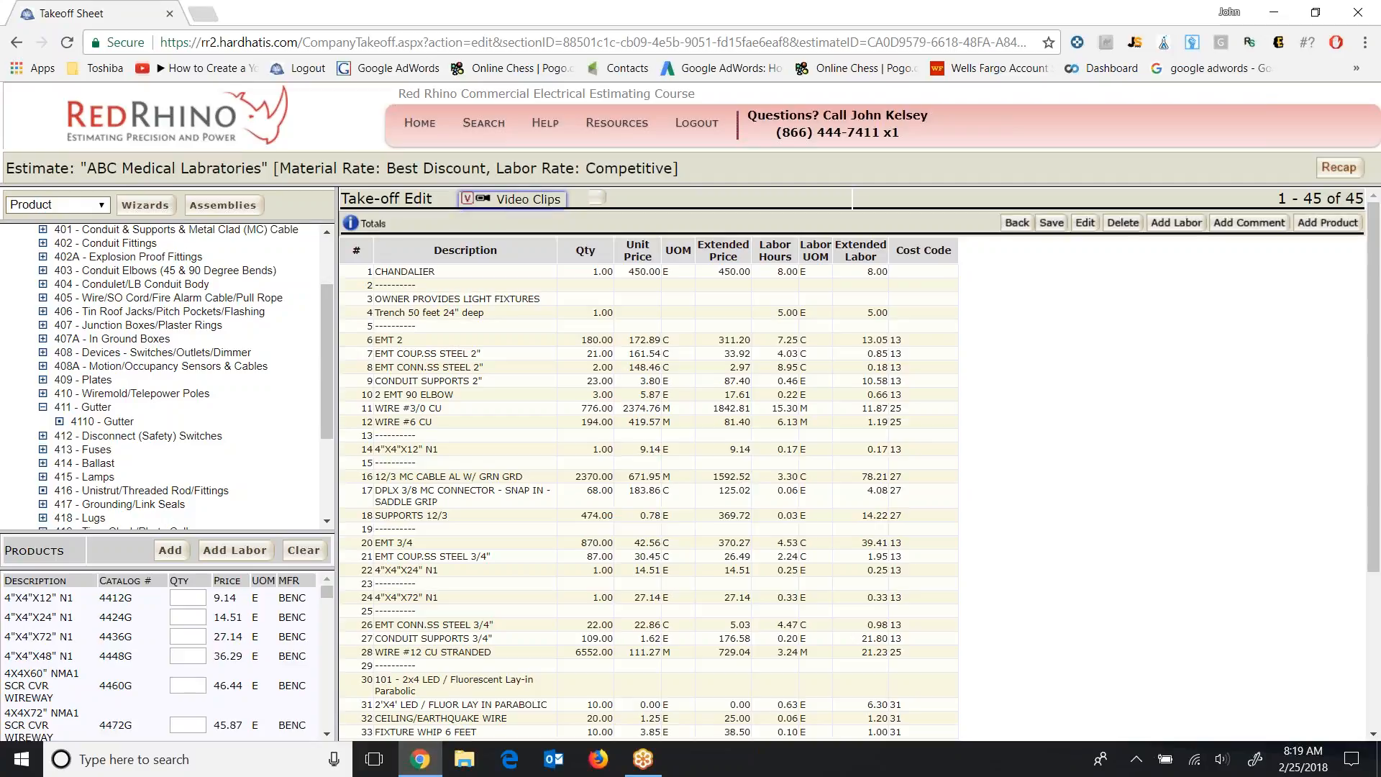
{"action": "scroll", "coordinate": [869, 531], "scroll_direction": "down", "scroll_amount": 3}
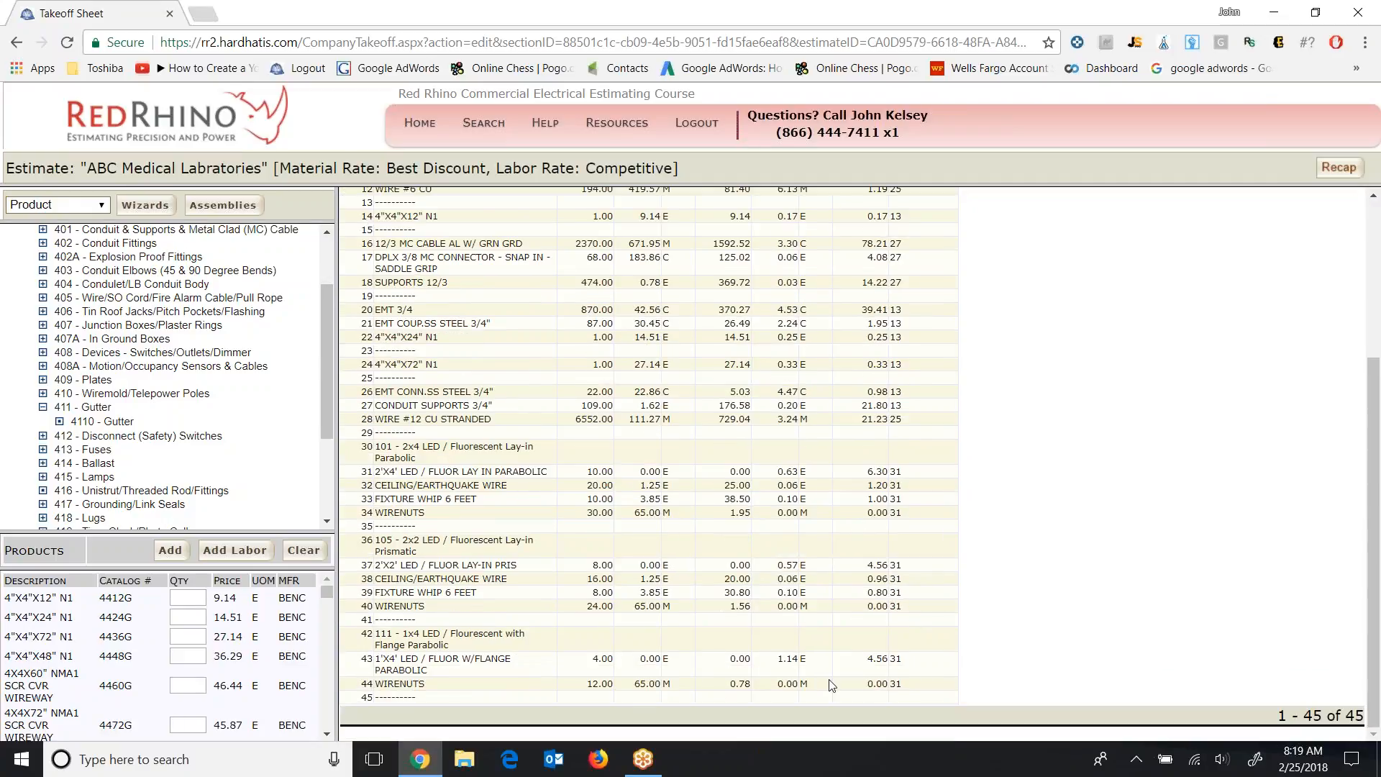